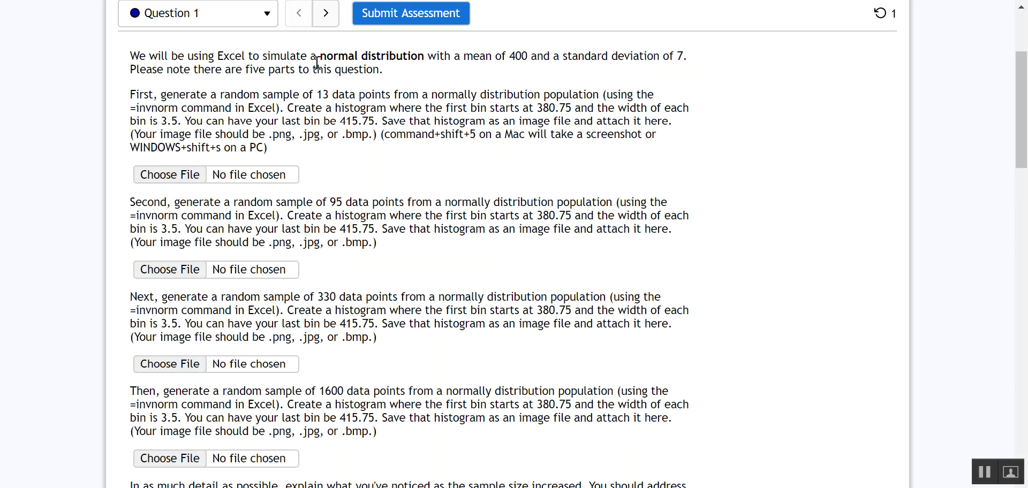
- Open a new blank Excel workbook
{"action": "left_click_drag", "start_coordinate": [323, 56], "coordinate": [685, 55]}
{"action": "left_click", "coordinate": [672, 58]}
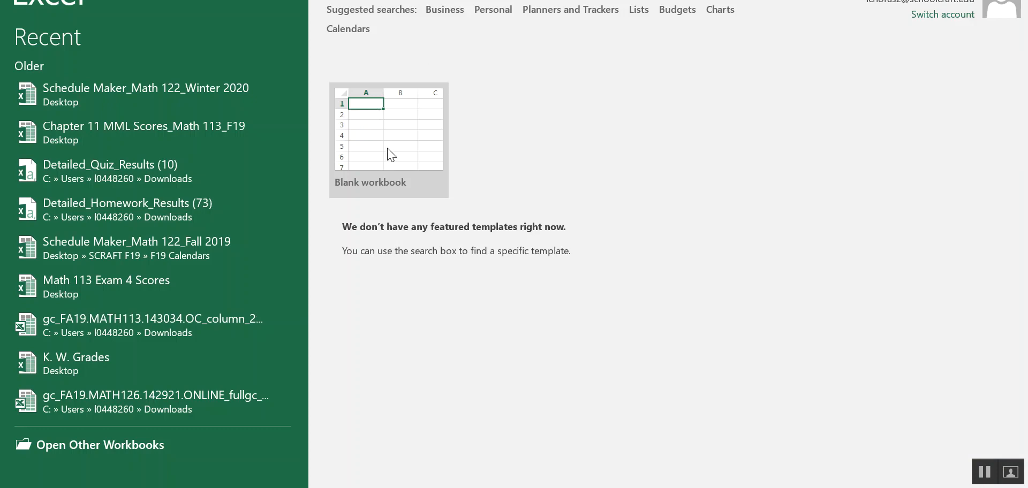
{"action": "left_click", "coordinate": [386, 149]}
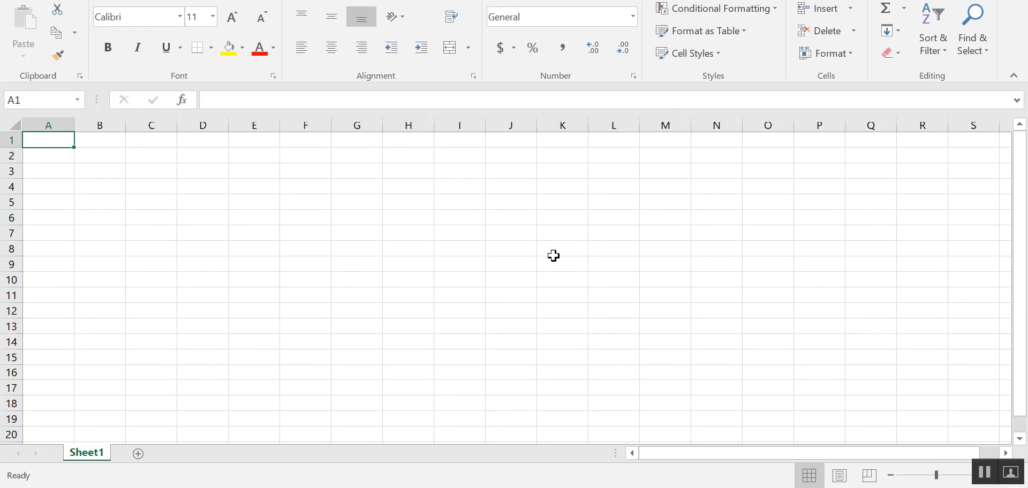
- Navigate the course site to the Module 2 Technology Corner page
{"action": "key", "text": "alt+Tab"}
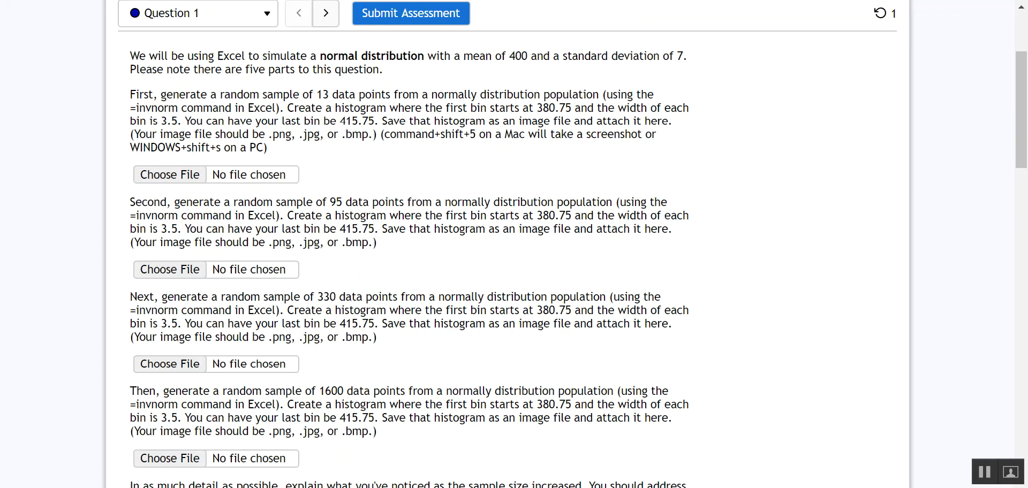
{"action": "key", "text": "ctrl+Tab"}
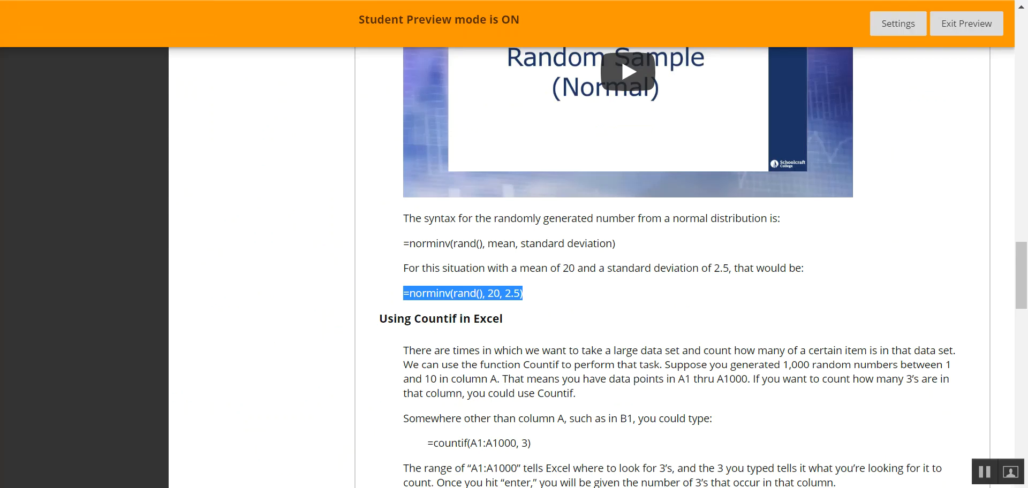
{"action": "left_click", "coordinate": [535, 298]}
{"action": "scroll", "coordinate": [166, 160], "scroll_direction": "up", "scroll_amount": 15}
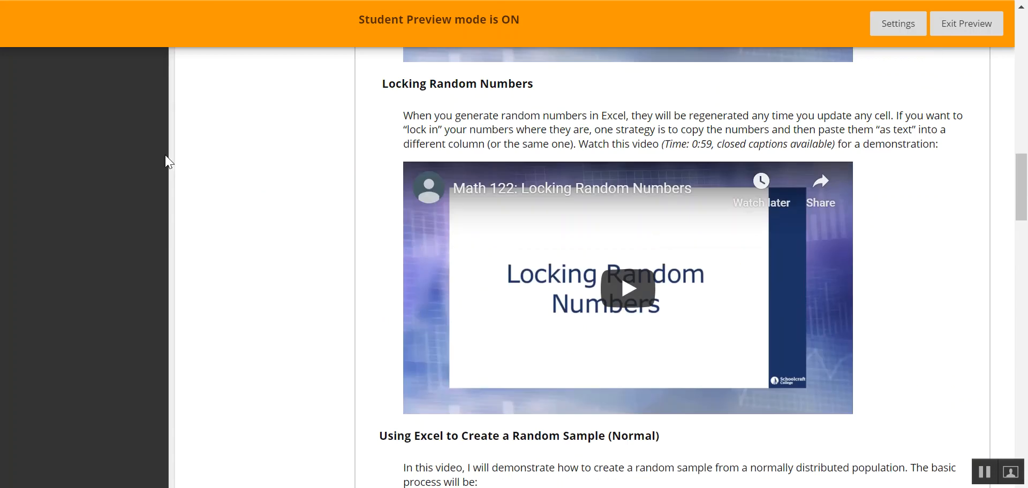
{"action": "left_click", "coordinate": [67, 161]}
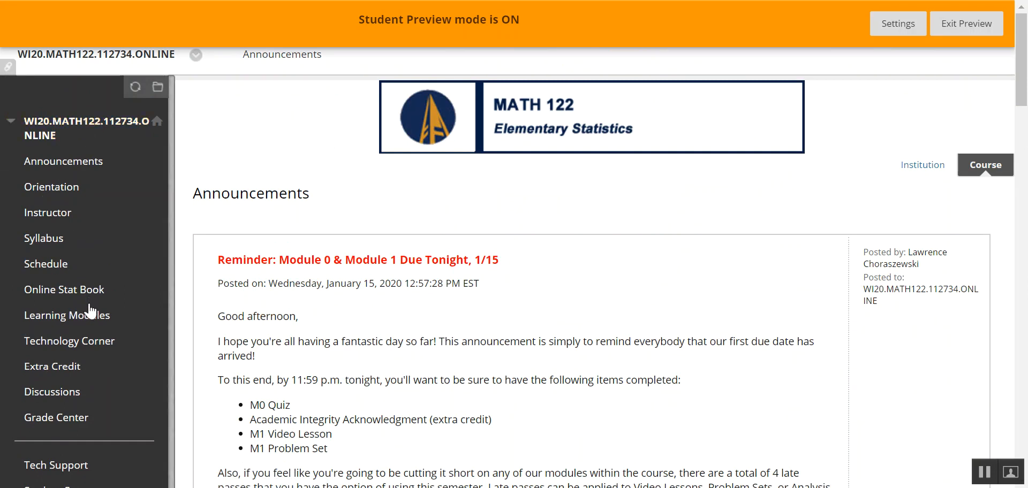
{"action": "left_click", "coordinate": [90, 317]}
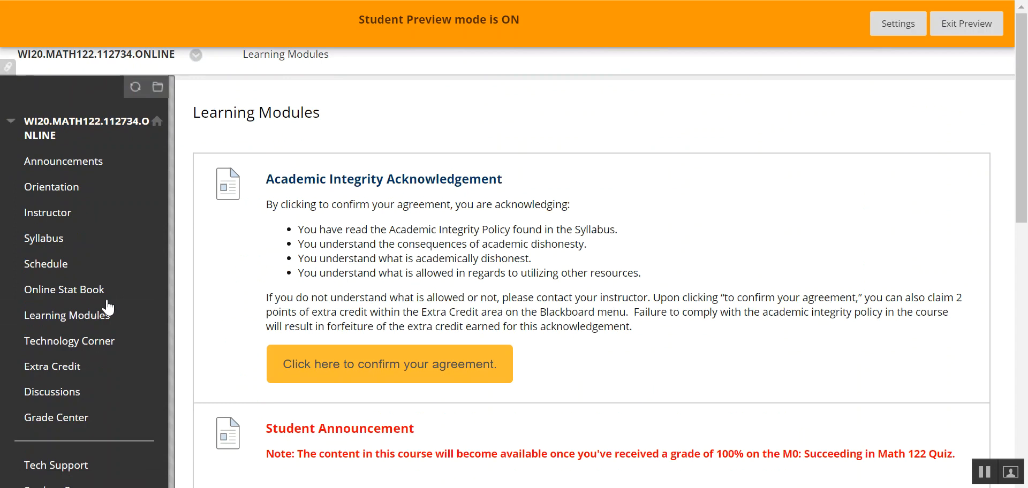
{"action": "scroll", "coordinate": [577, 159], "scroll_direction": "down", "scroll_amount": 5}
{"action": "scroll", "coordinate": [576, 161], "scroll_direction": "down", "scroll_amount": 2}
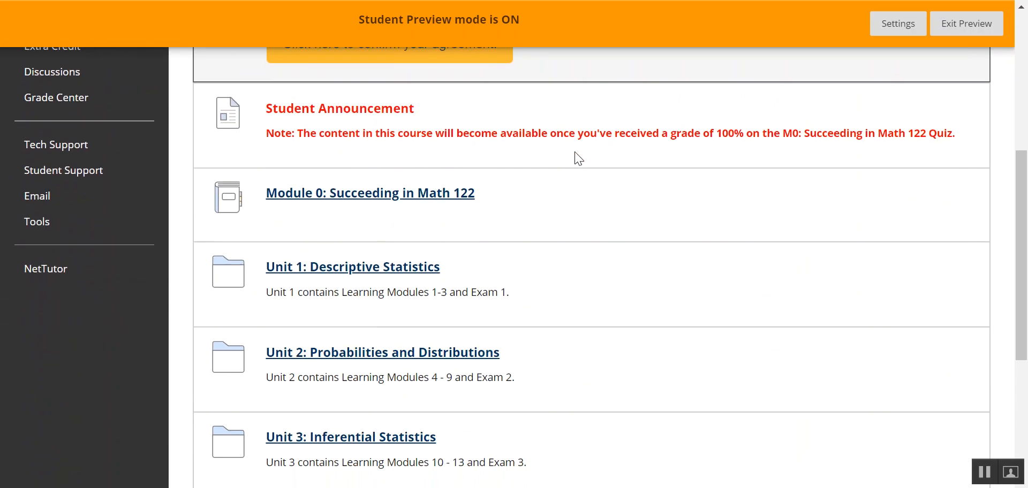
{"action": "left_click", "coordinate": [392, 268]}
{"action": "left_click", "coordinate": [391, 273]}
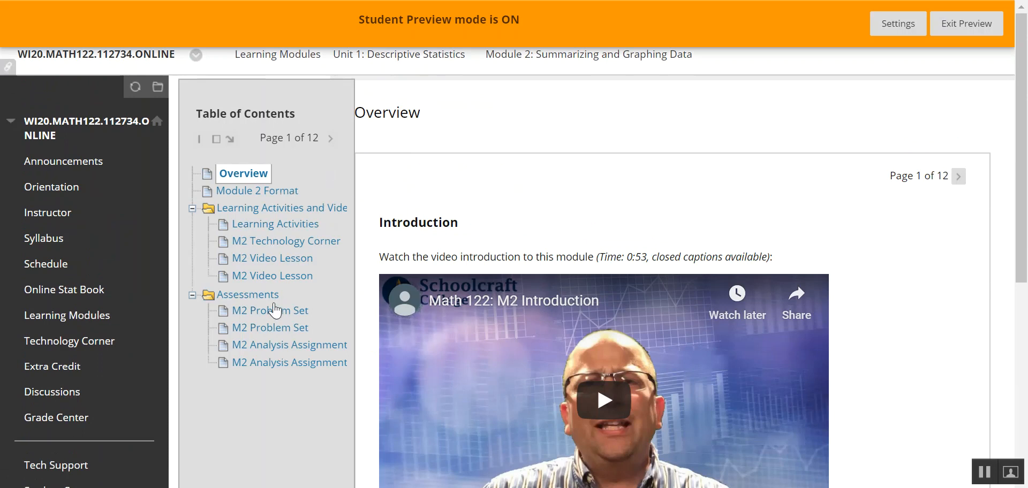
{"action": "left_click", "coordinate": [280, 244]}
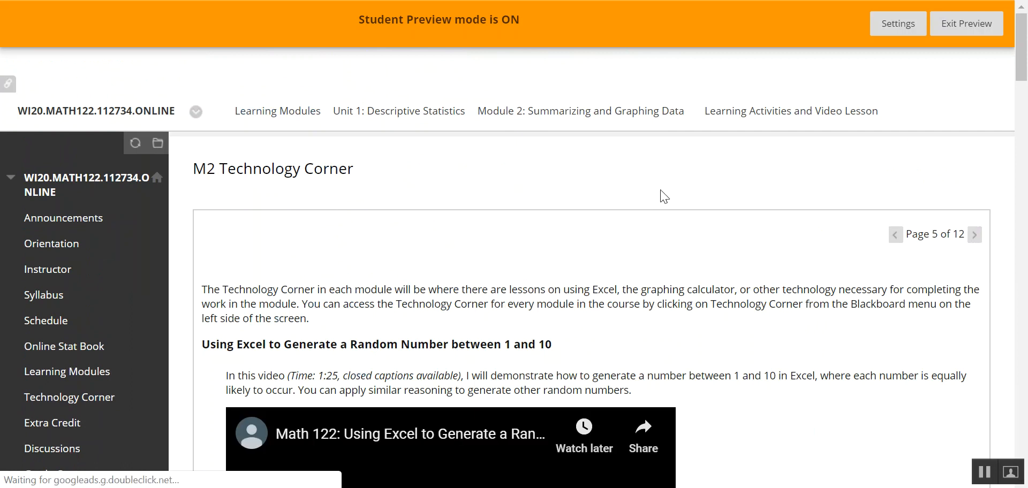
- Copy the example formula =norminv(rand(), 20, 2.5) from the Random Sample (Normal) section
{"action": "scroll", "coordinate": [827, 182], "scroll_direction": "down", "scroll_amount": 7}
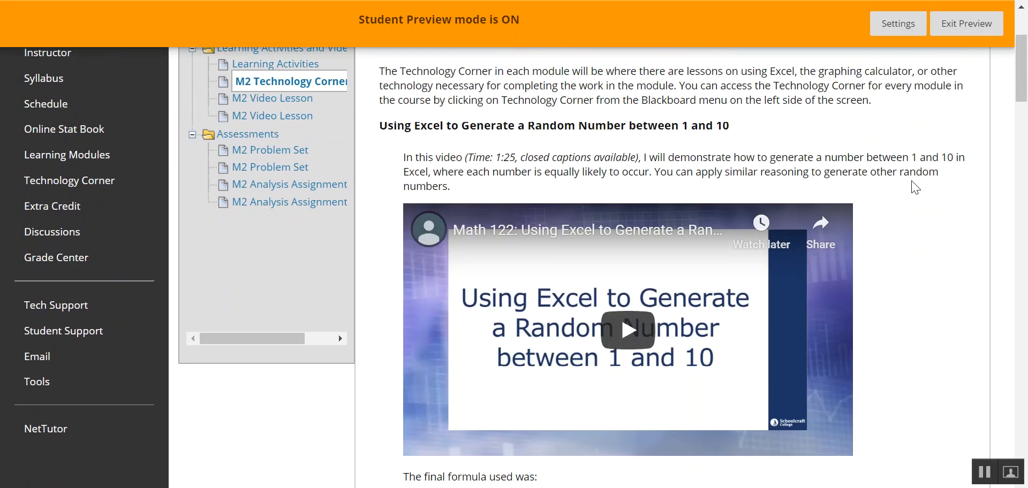
{"action": "scroll", "coordinate": [917, 186], "scroll_direction": "down", "scroll_amount": 11}
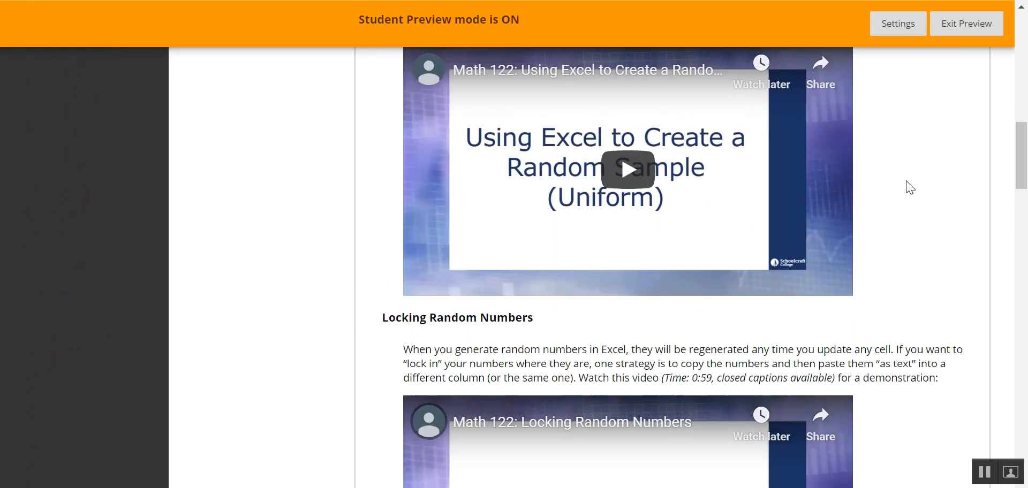
{"action": "scroll", "coordinate": [904, 189], "scroll_direction": "down", "scroll_amount": 9}
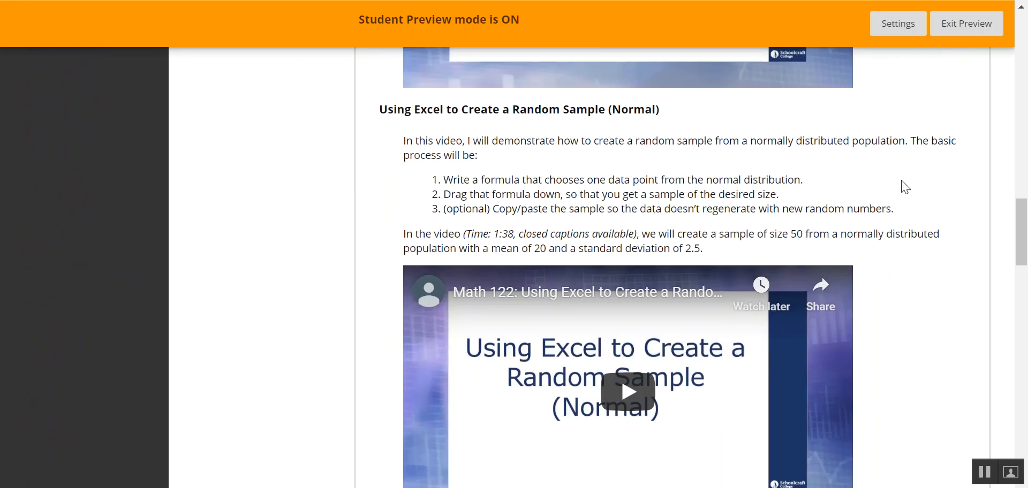
{"action": "scroll", "coordinate": [905, 186], "scroll_direction": "down", "scroll_amount": 3}
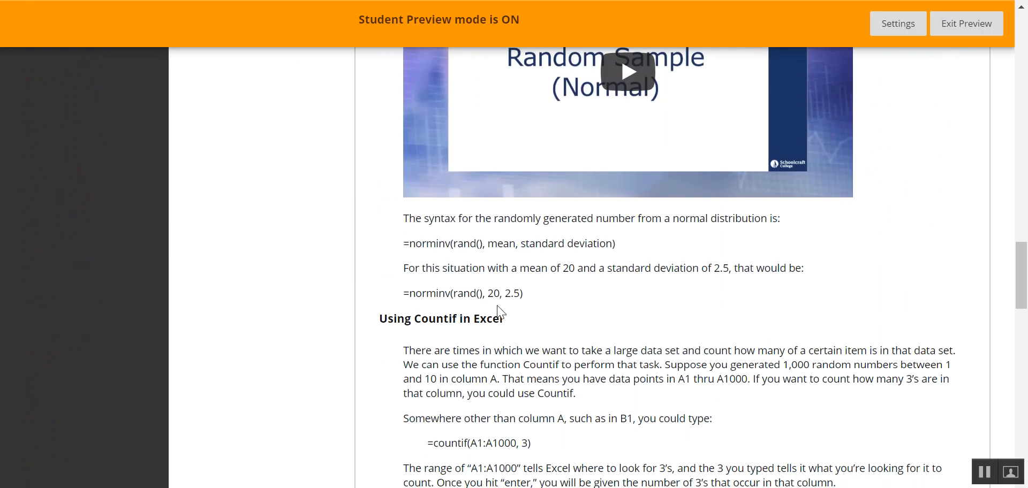
{"action": "scroll", "coordinate": [542, 285], "scroll_direction": "up", "scroll_amount": 7}
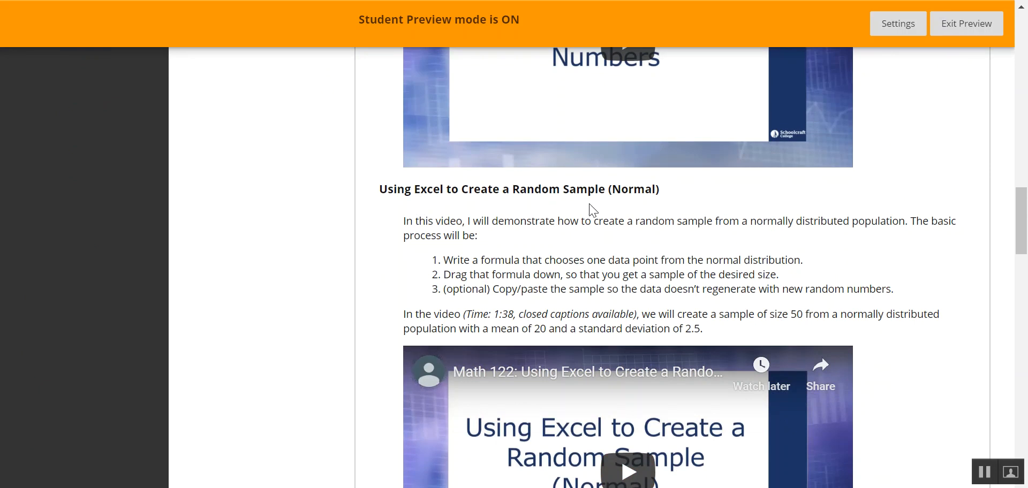
{"action": "scroll", "coordinate": [590, 204], "scroll_direction": "down", "scroll_amount": 7}
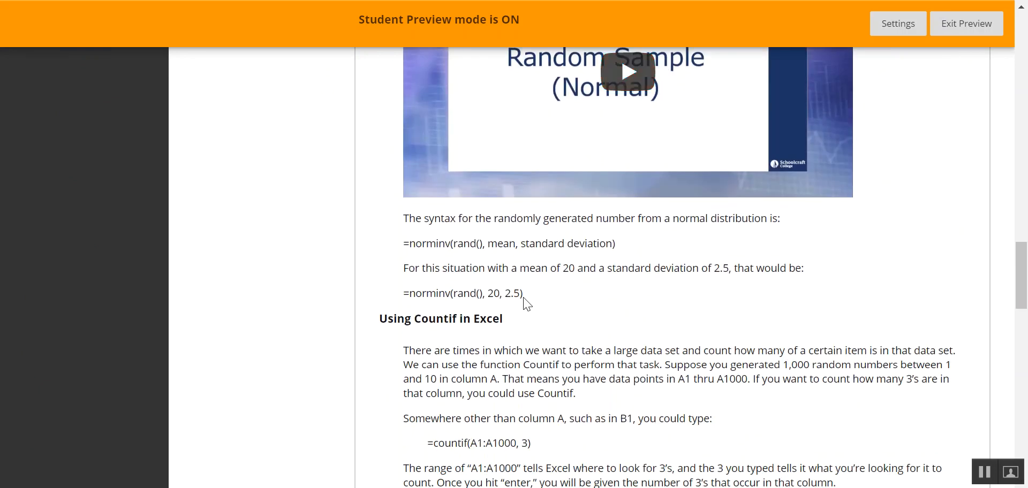
{"action": "left_click_drag", "start_coordinate": [523, 296], "coordinate": [402, 294]}
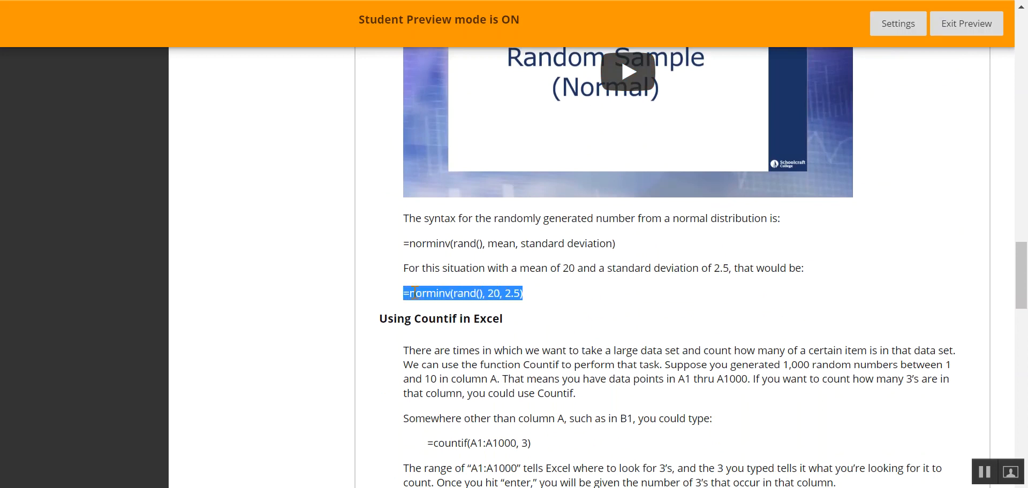
{"action": "right_click", "coordinate": [418, 296]}
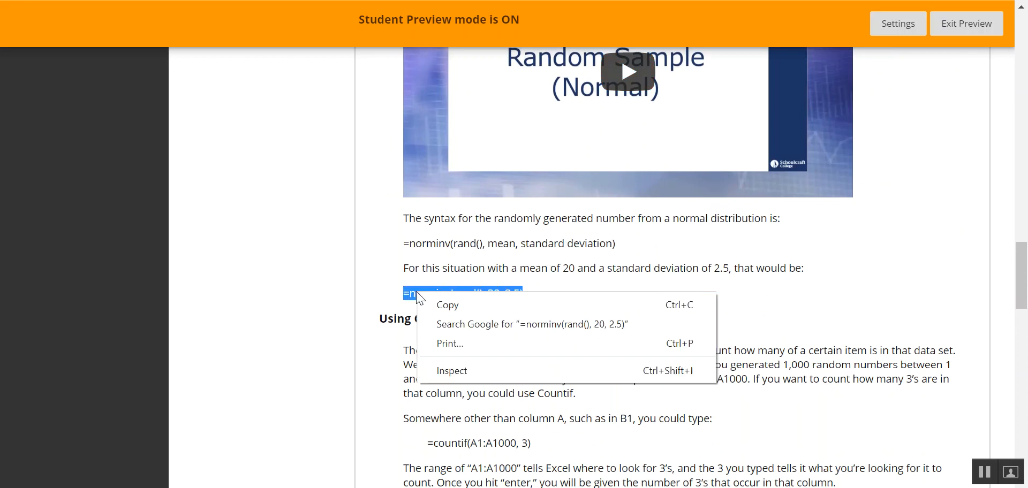
{"action": "left_click", "coordinate": [446, 310]}
{"action": "key", "text": "alt+Tab"}
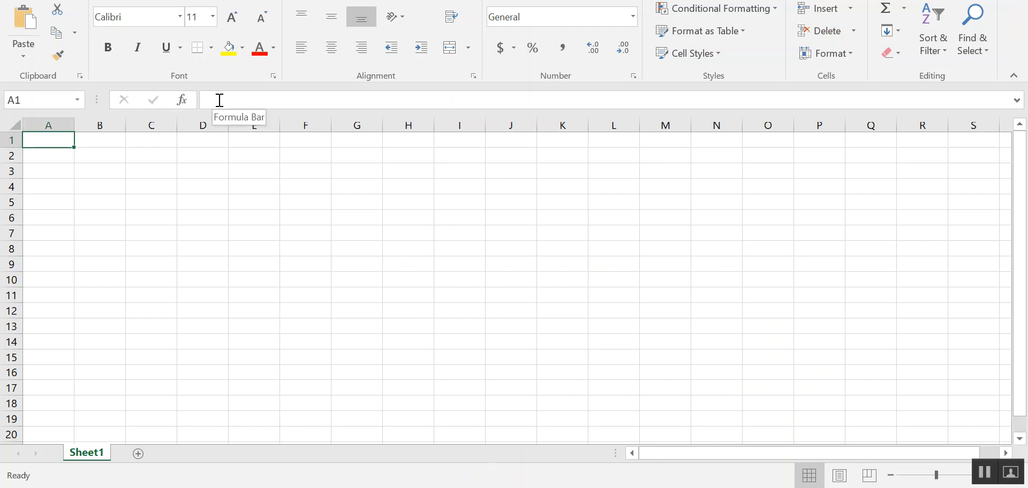
- Paste the copied formula into cell A1's formula bar
{"action": "left_click", "coordinate": [220, 100]}
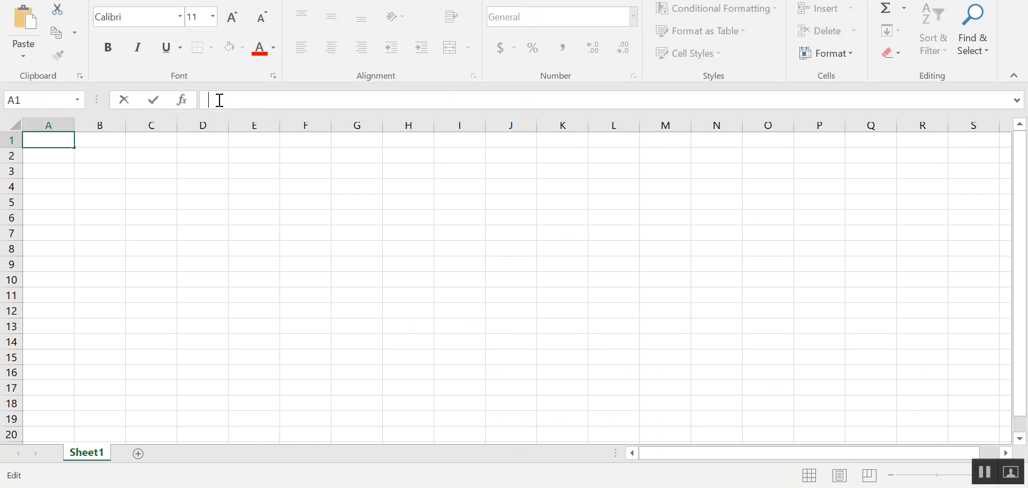
{"action": "right_click", "coordinate": [217, 101]}
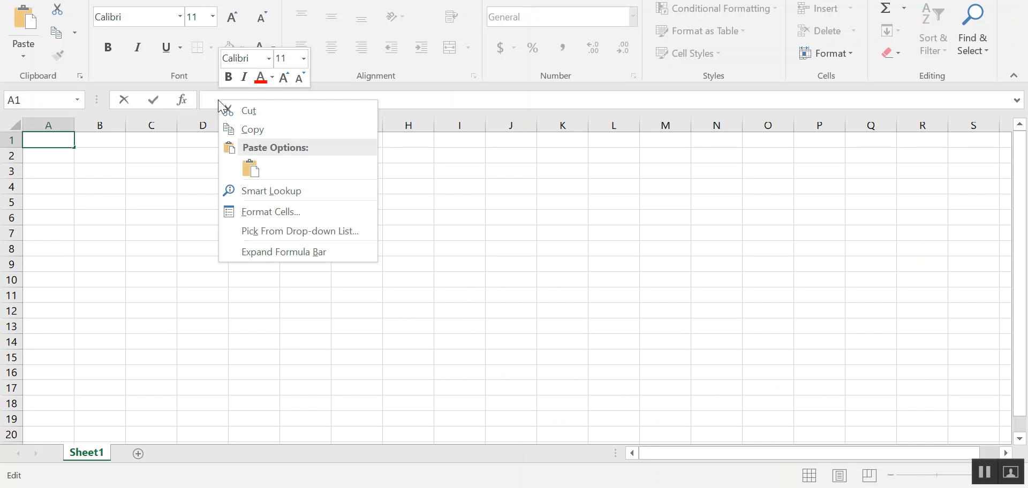
{"action": "left_click", "coordinate": [250, 169]}
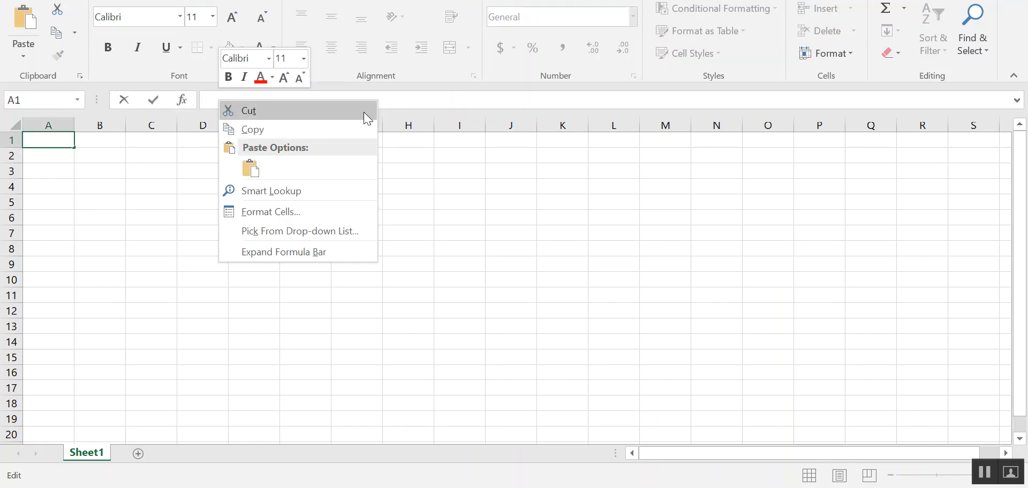
{"action": "left_click", "coordinate": [251, 169]}
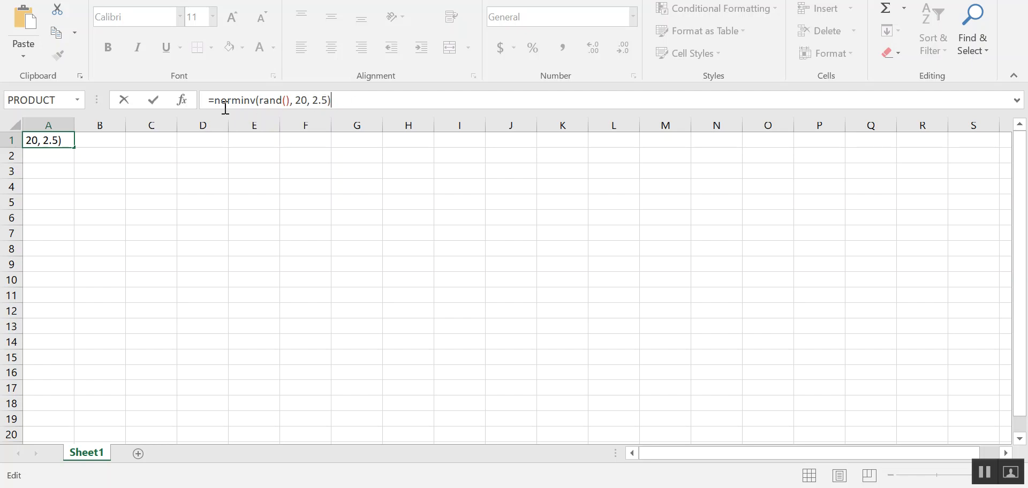
- Change the formula's mean to 400 and standard deviation to 7, and enter it in A1
{"action": "left_click", "coordinate": [257, 100]}
{"action": "type", "text": "("}
{"action": "left_click", "coordinate": [299, 101]}
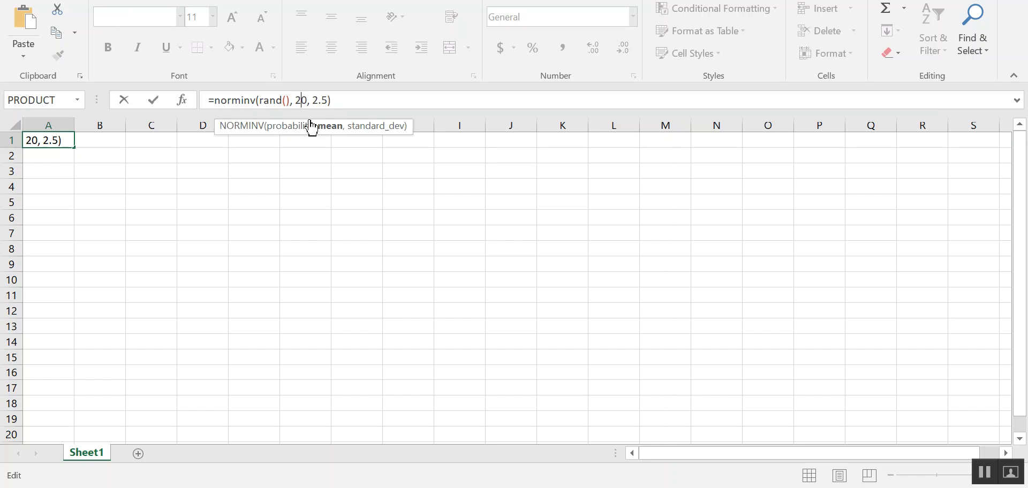
{"action": "key", "text": "Delete"}
{"action": "key", "text": "BackSpace"}
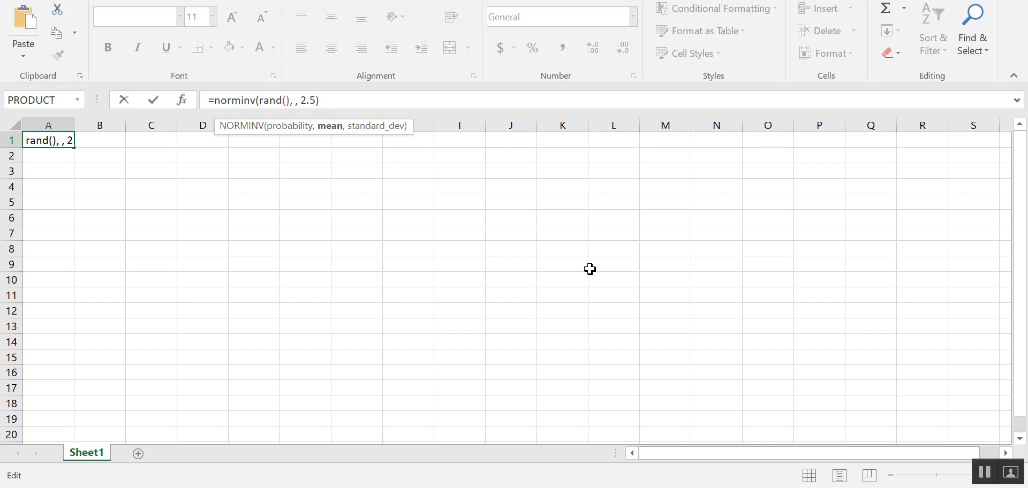
{"action": "type", "text": "400"}
{"action": "key", "text": "Right"}
{"action": "key", "text": "Delete"}
{"action": "key", "text": "Delete"}
{"action": "key", "text": "Delete"}
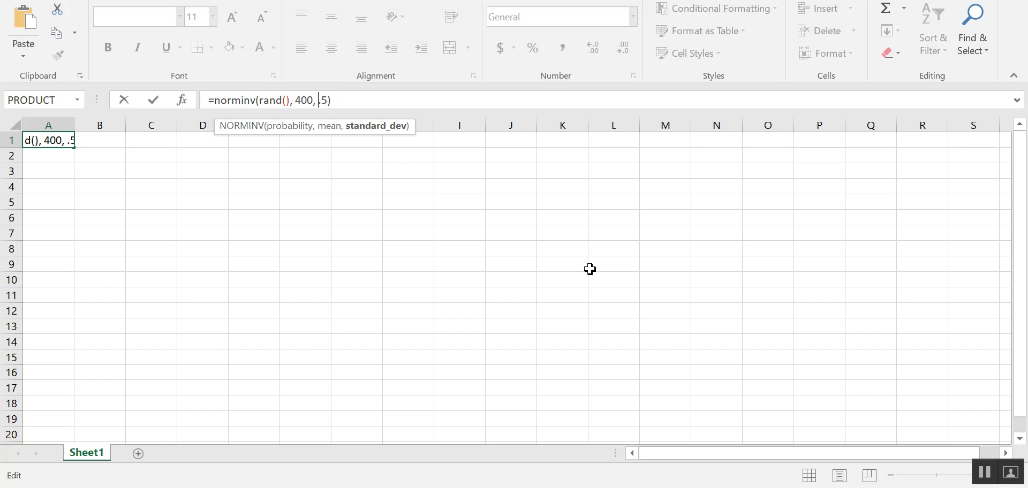
{"action": "type", "text": "7"}
{"action": "key", "text": "Return"}
- Fill the A1 formula down column A through row 13
{"action": "left_click", "coordinate": [59, 140]}
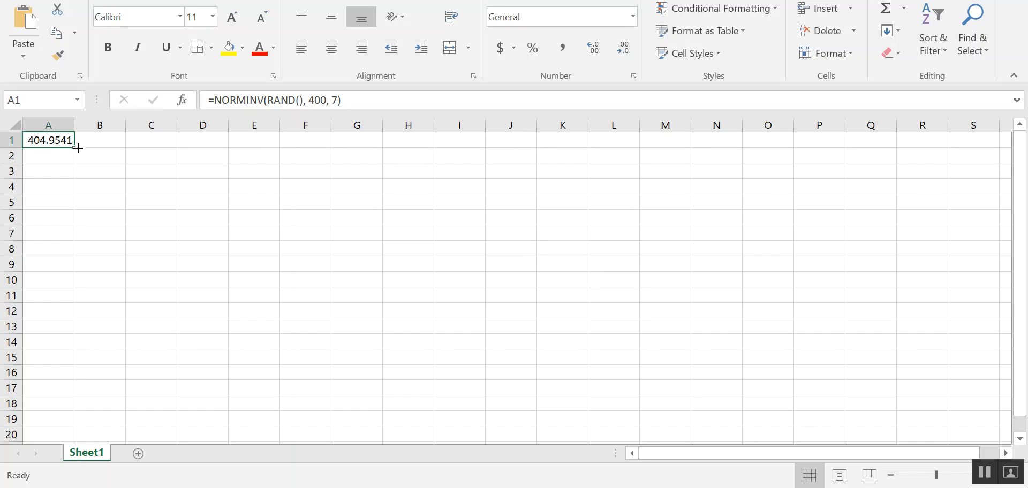
{"action": "left_click_drag", "start_coordinate": [74, 149], "coordinate": [74, 149]}
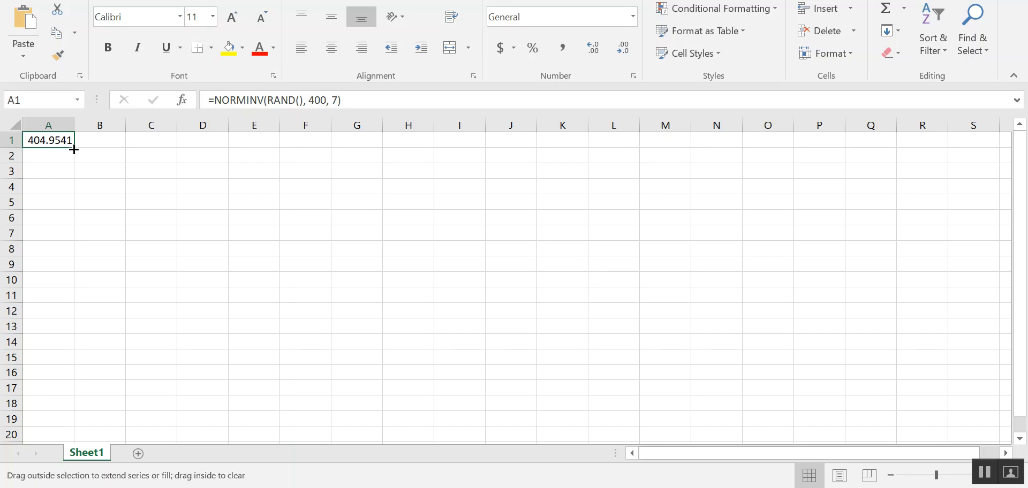
{"action": "left_click_drag", "start_coordinate": [74, 149], "coordinate": [55, 333]}
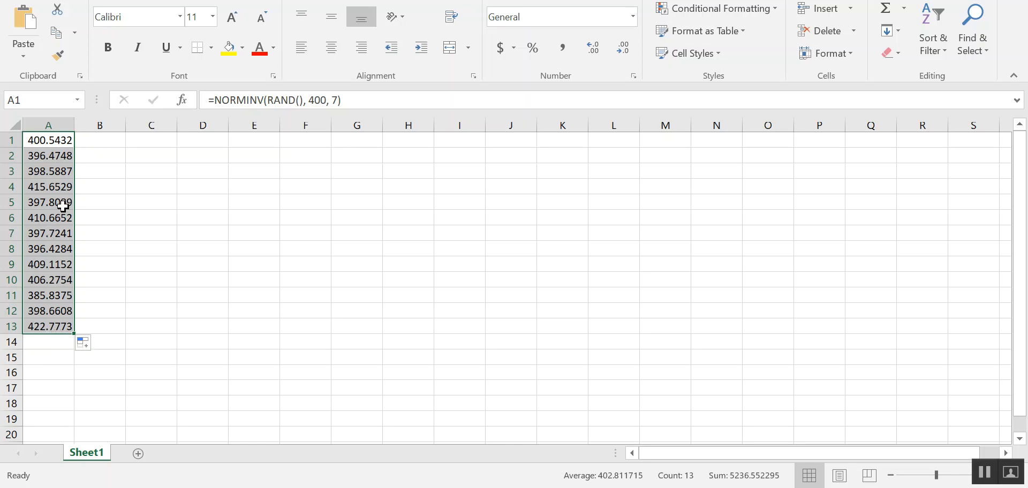
- Copy A1:A13 and paste them as values into column B starting at B1
{"action": "right_click", "coordinate": [56, 146]}
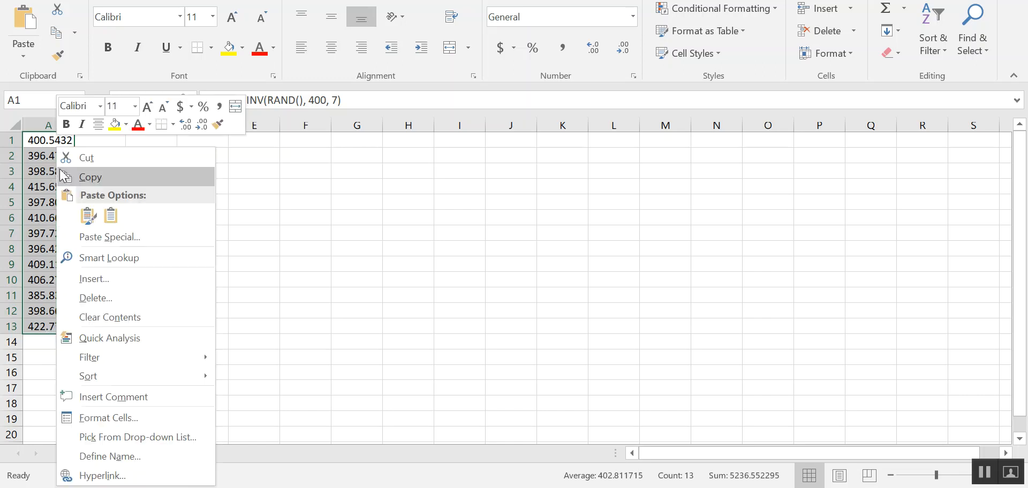
{"action": "left_click", "coordinate": [90, 179]}
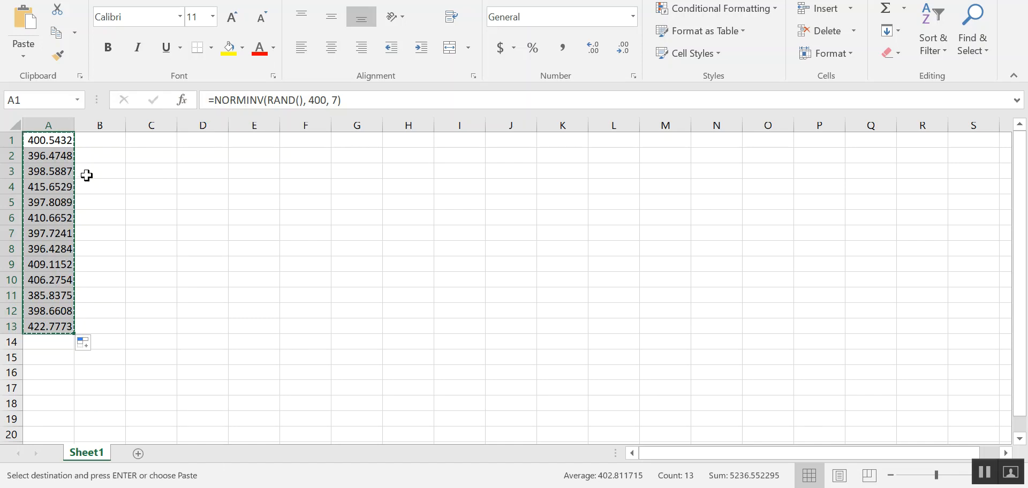
{"action": "left_click", "coordinate": [96, 141]}
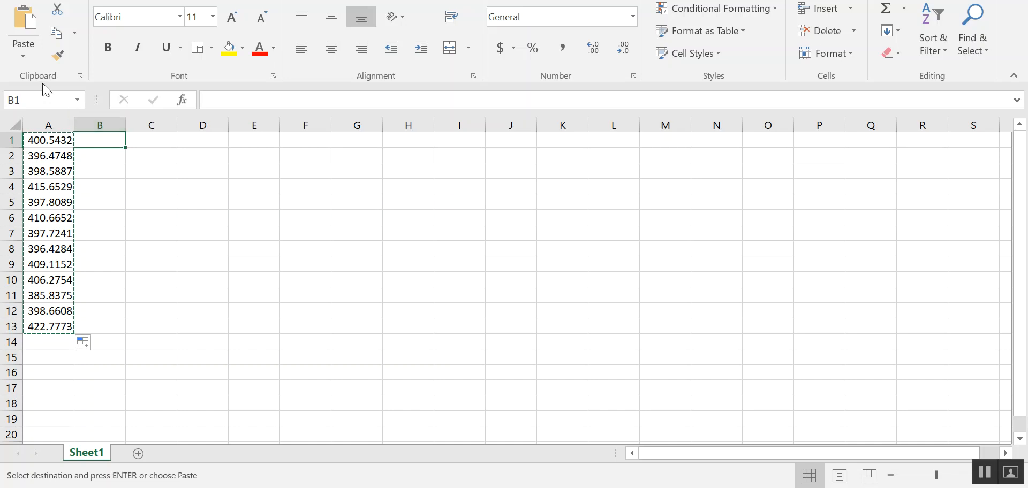
{"action": "left_click", "coordinate": [24, 57]}
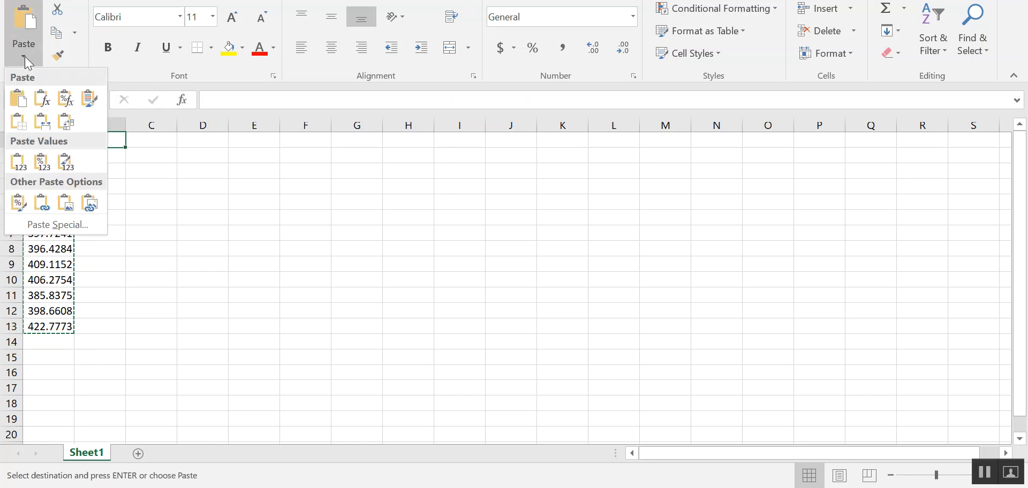
{"action": "left_click", "coordinate": [24, 159]}
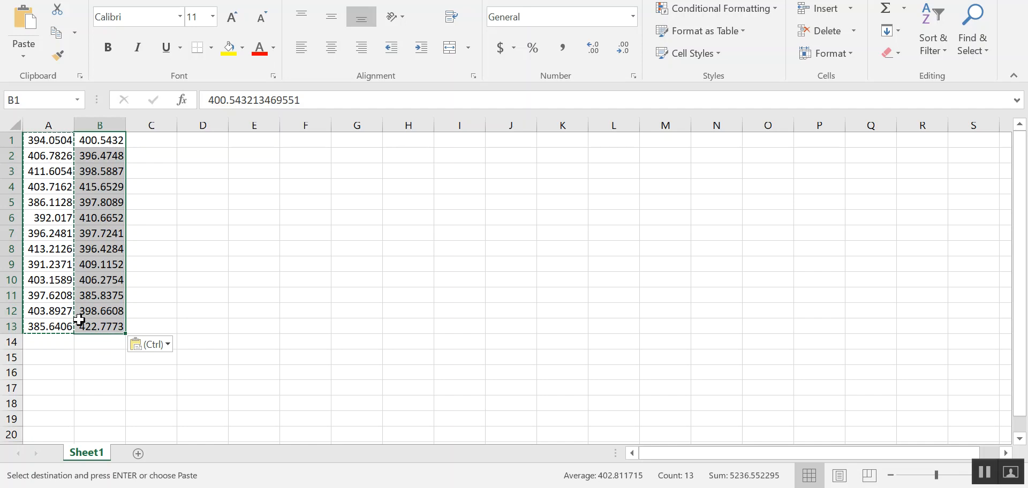
{"action": "left_click", "coordinate": [150, 145]}
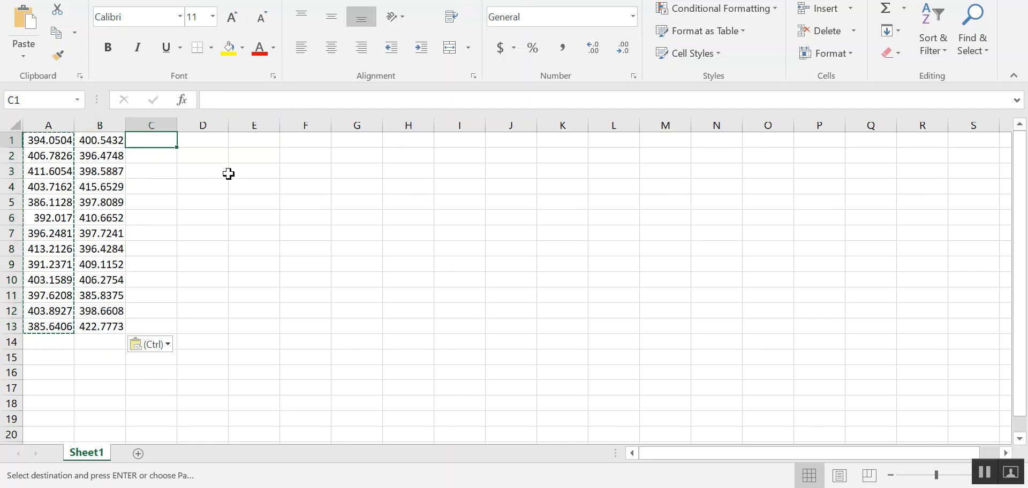
{"action": "type", "text": "5"}
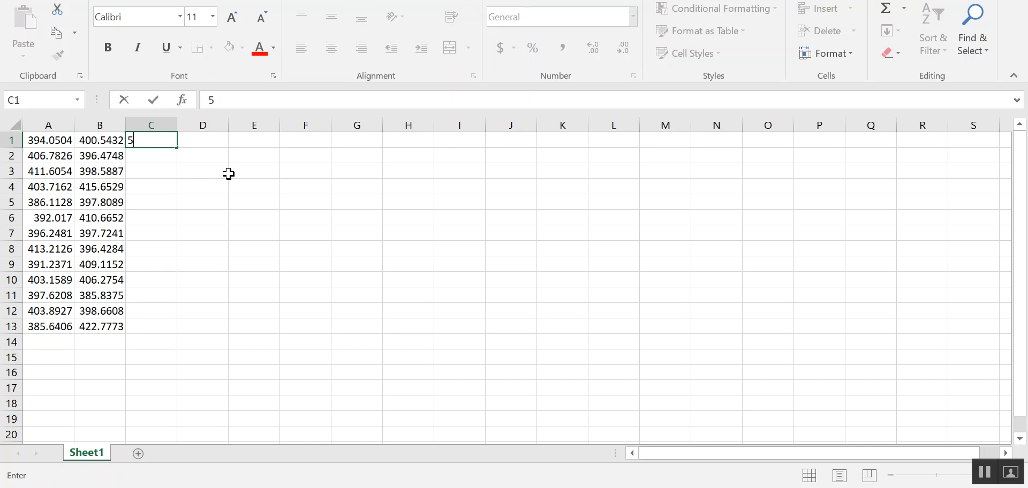
{"action": "key", "text": "Return"}
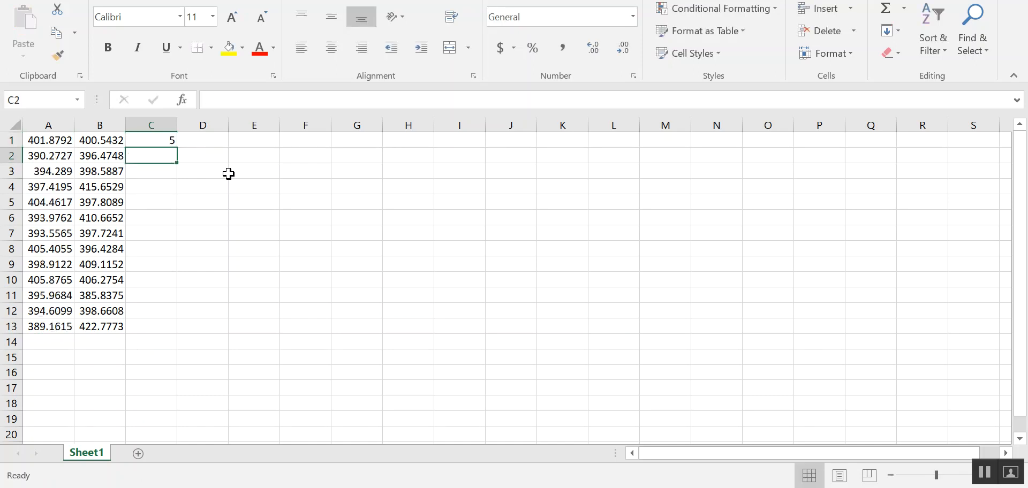
{"action": "key", "text": "Up"}
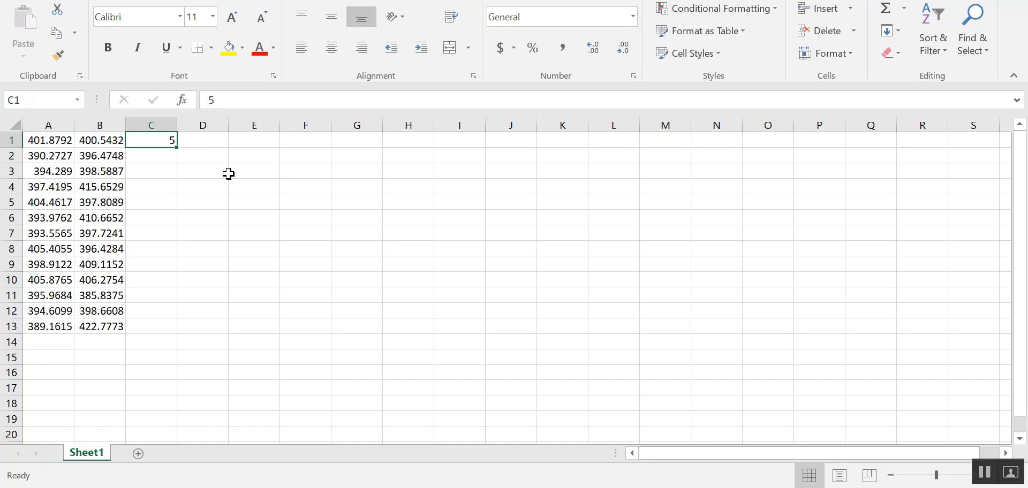
{"action": "key", "text": "BackSpace"}
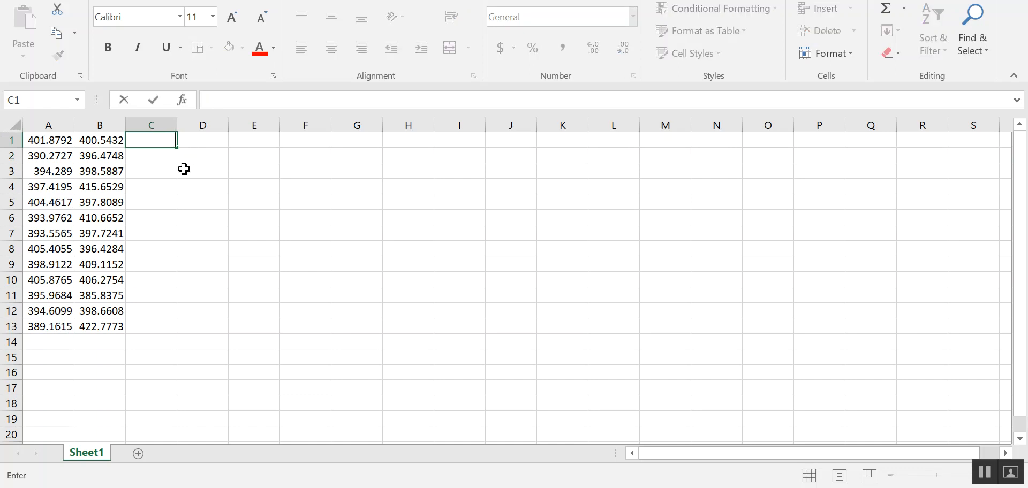
- Enter 380.75 in cell C1 as the first histogram bin value
{"action": "left_click", "coordinate": [143, 141]}
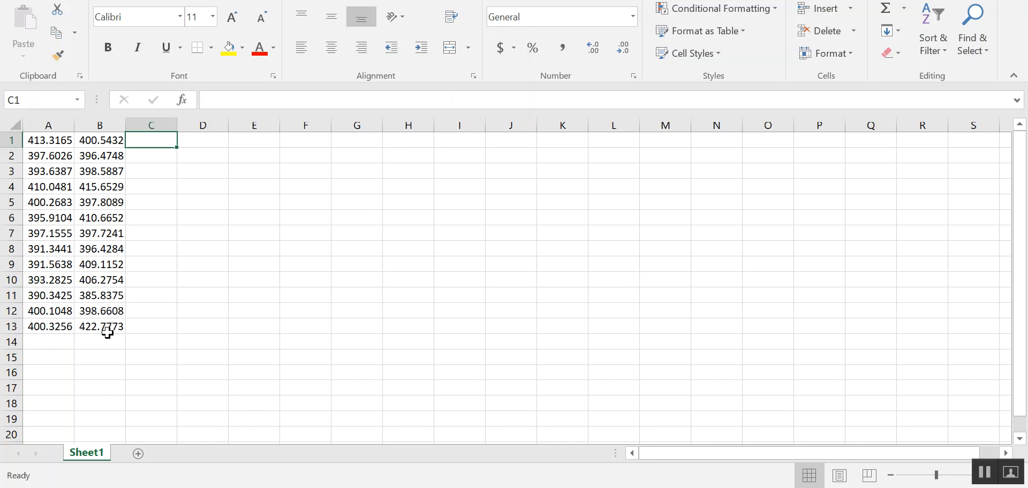
{"action": "type", "text": "380"}
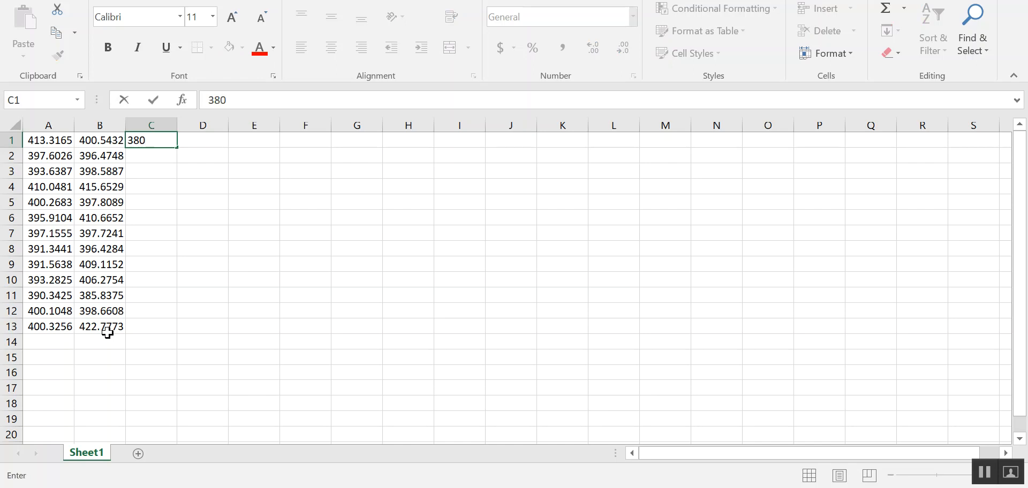
{"action": "type", "text": ".75"}
{"action": "key", "text": "Return"}
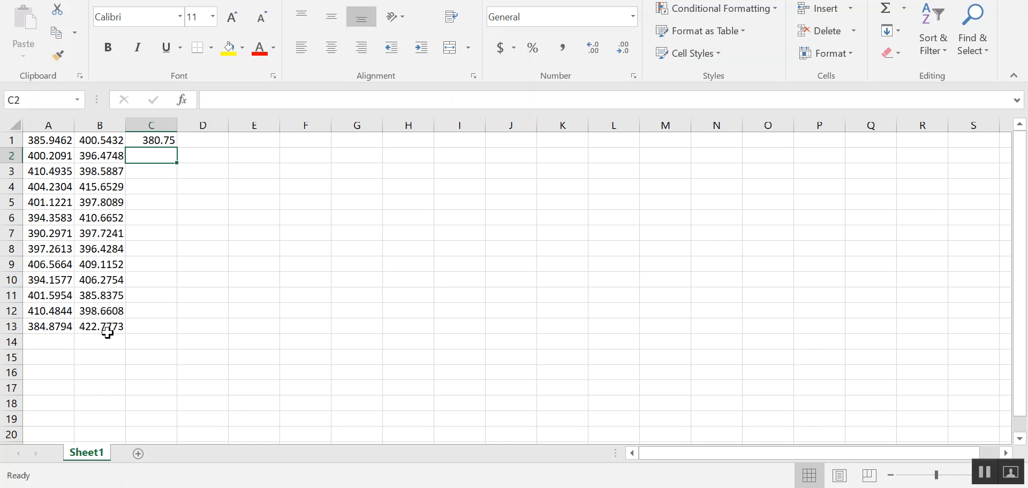
- Enter the formula =C1+3.5 in cell C2 to step each bin by 3.5
{"action": "left_click", "coordinate": [215, 99]}
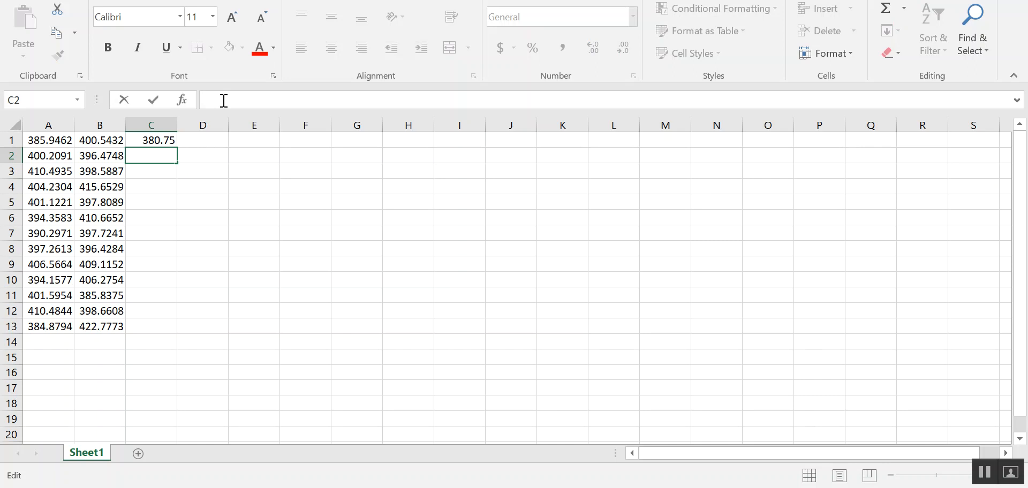
{"action": "type", "text": "="}
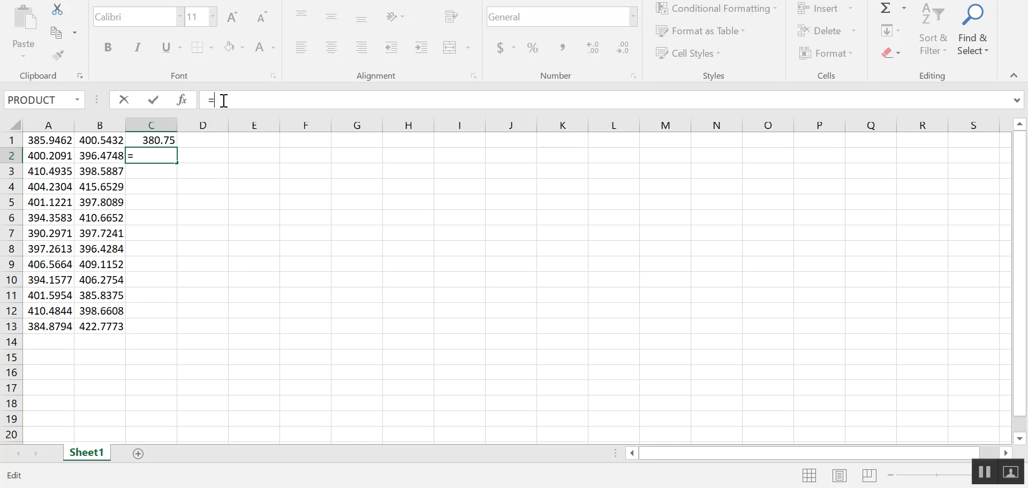
{"action": "type", "text": "C1"}
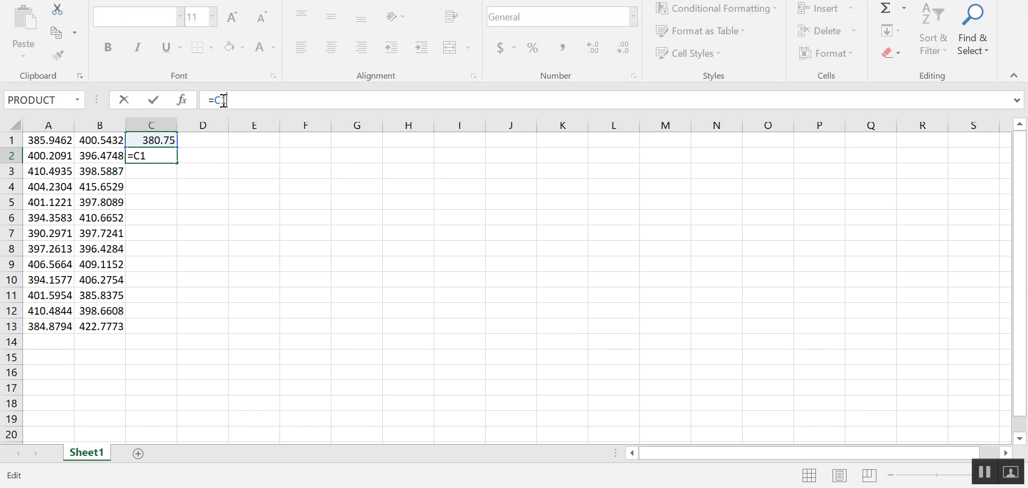
{"action": "type", "text": "+3.5"}
{"action": "key", "text": "Return"}
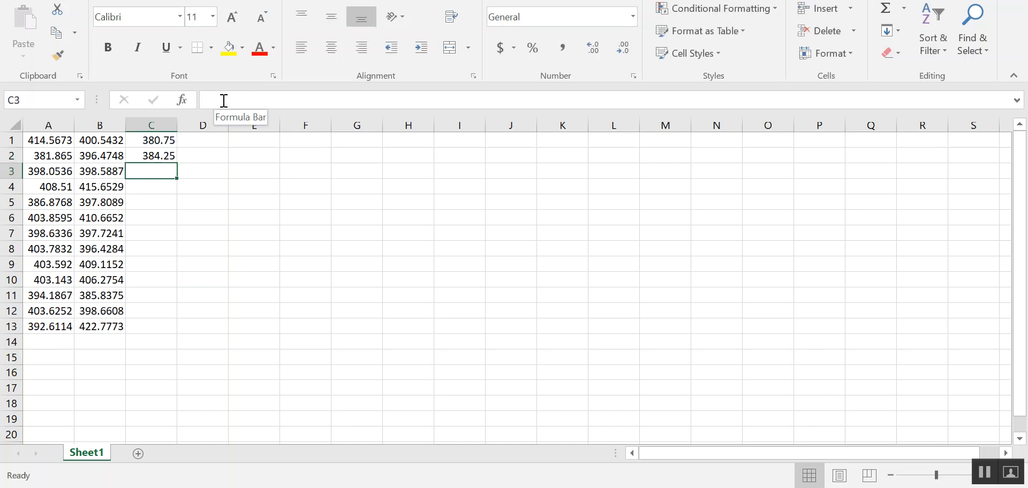
- Fill the C2 bin formula down column C through row 11
{"action": "left_click", "coordinate": [168, 155]}
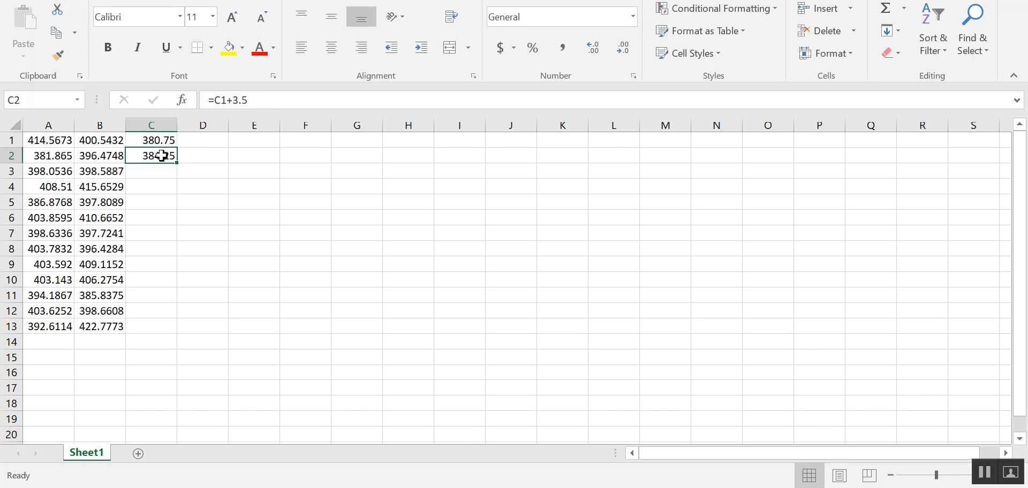
{"action": "left_click_drag", "start_coordinate": [177, 164], "coordinate": [170, 300]}
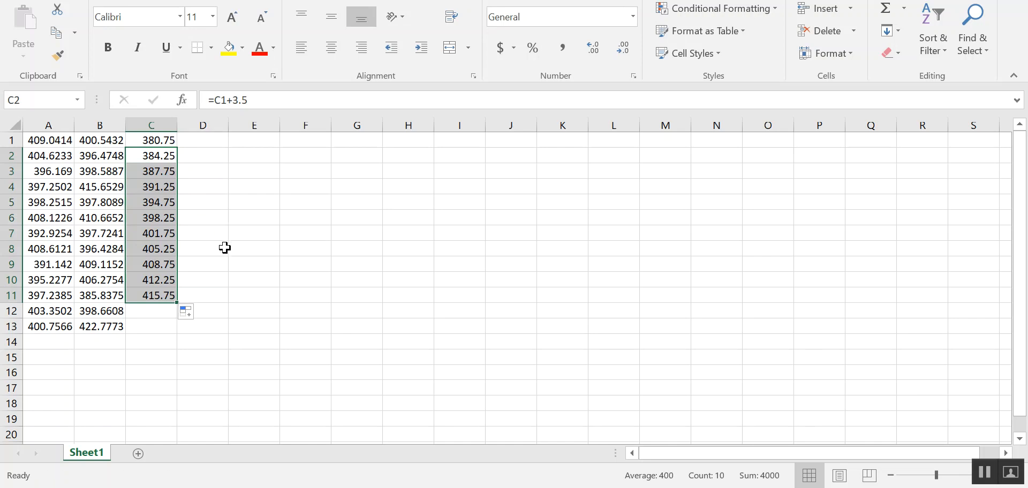
{"action": "left_click", "coordinate": [165, 295]}
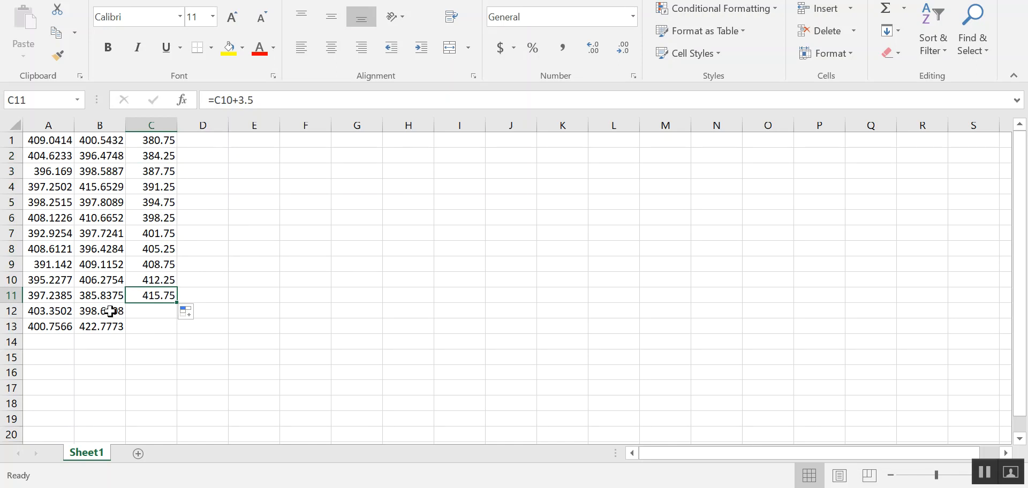
{"action": "left_click", "coordinate": [154, 137]}
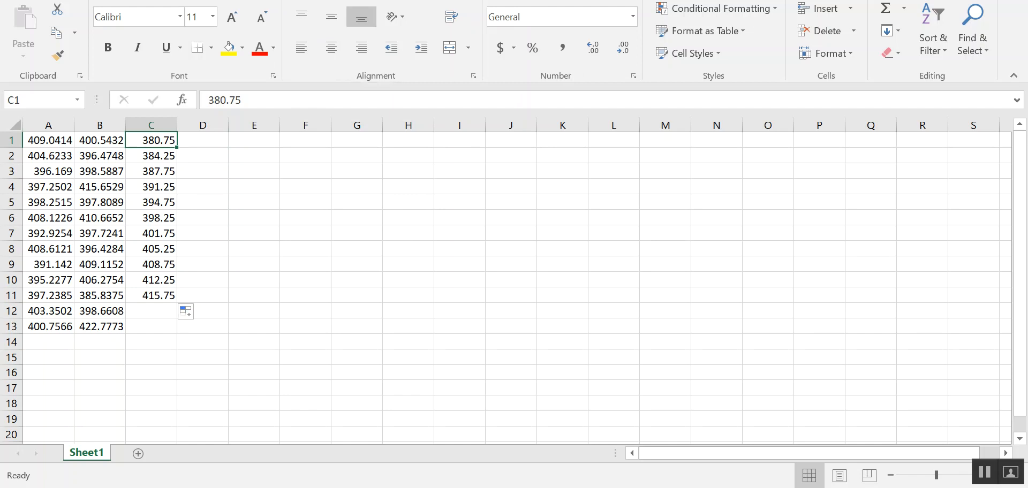
- Run the Data Analysis Histogram tool with input range B1:B13, bin range C1:C11 and chart output enabled
{"action": "left_click", "coordinate": [284, 0]}
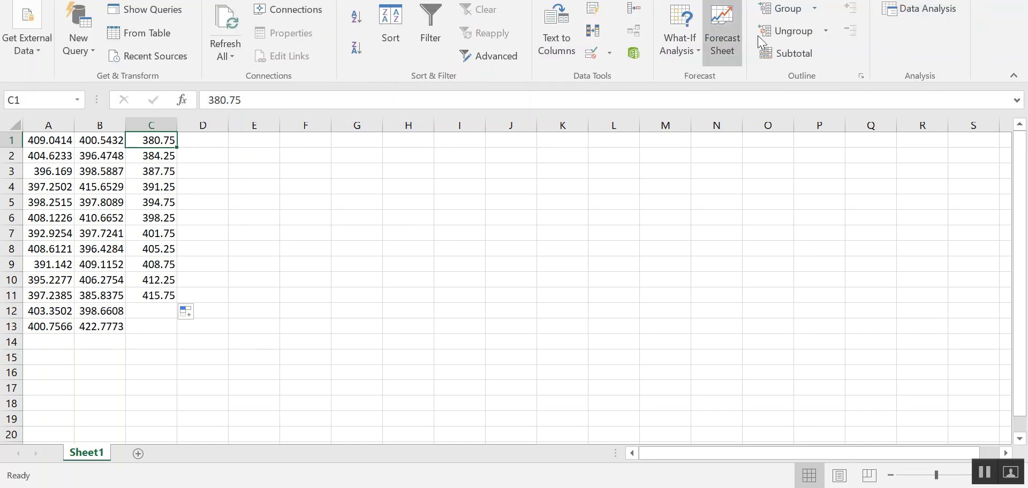
{"action": "left_click", "coordinate": [919, 7]}
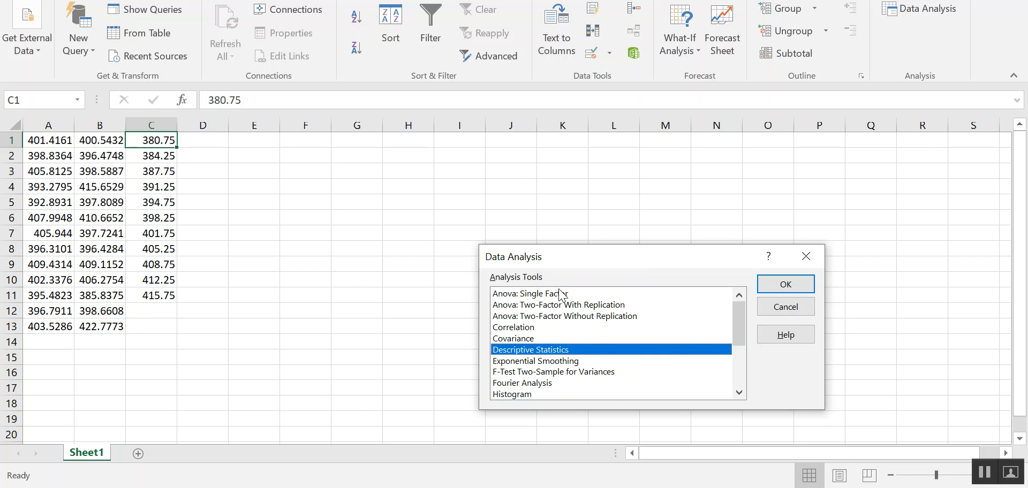
{"action": "left_click", "coordinate": [515, 395]}
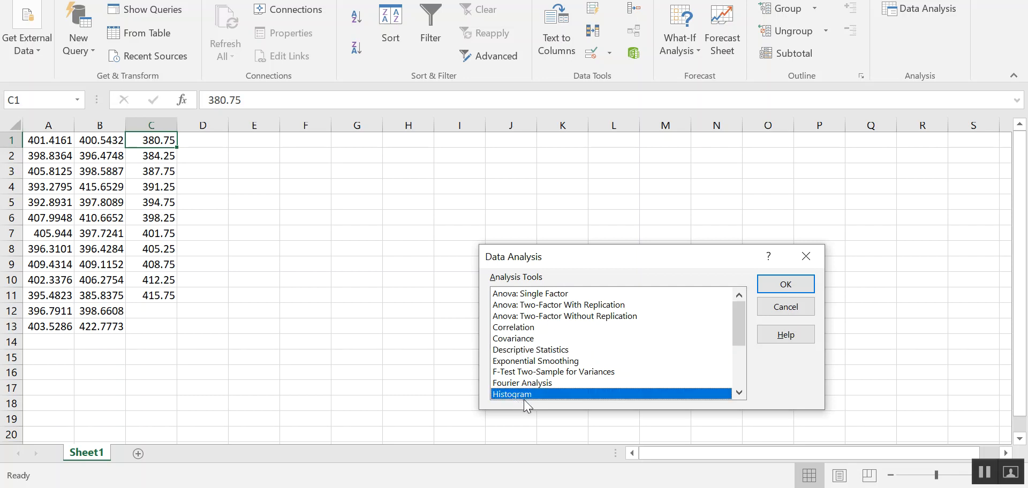
{"action": "left_click", "coordinate": [793, 287]}
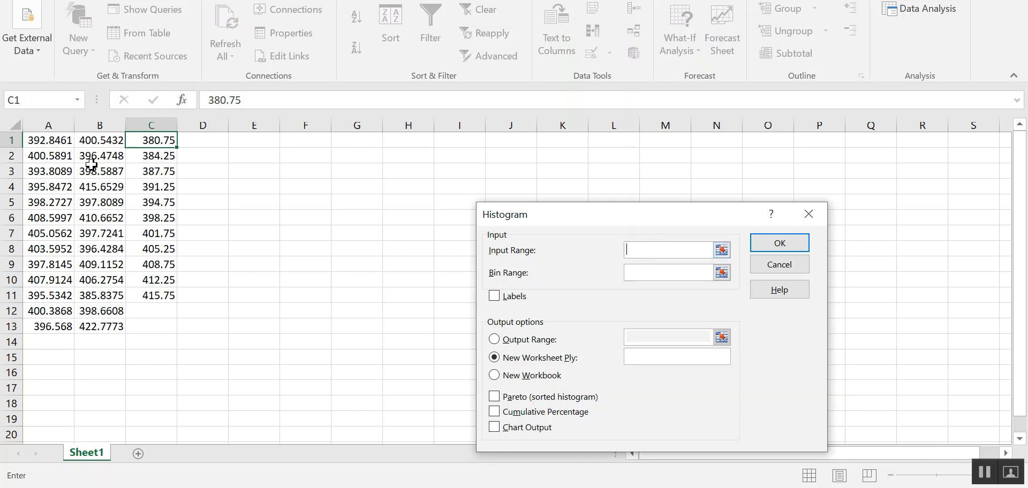
{"action": "left_click", "coordinate": [106, 140]}
{"action": "left_click_drag", "start_coordinate": [107, 140], "coordinate": [114, 321]}
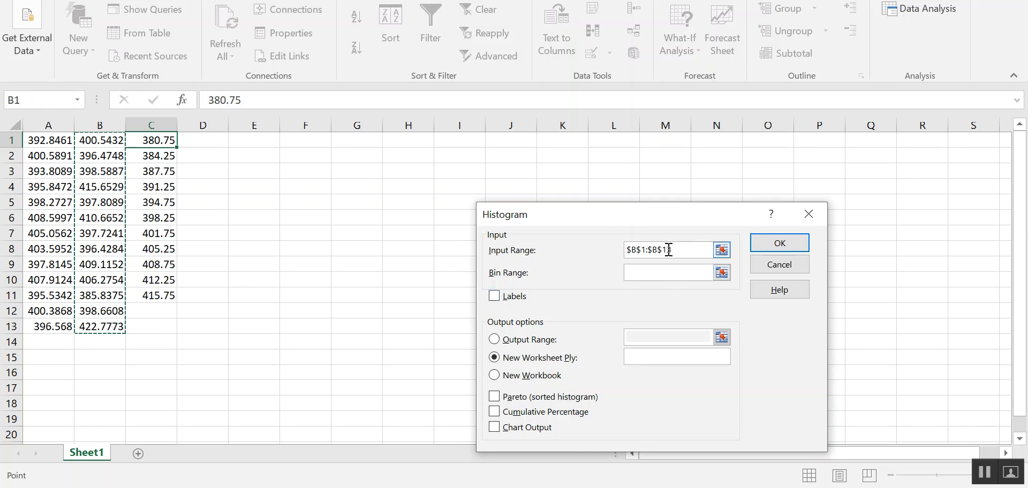
{"action": "left_click", "coordinate": [640, 273]}
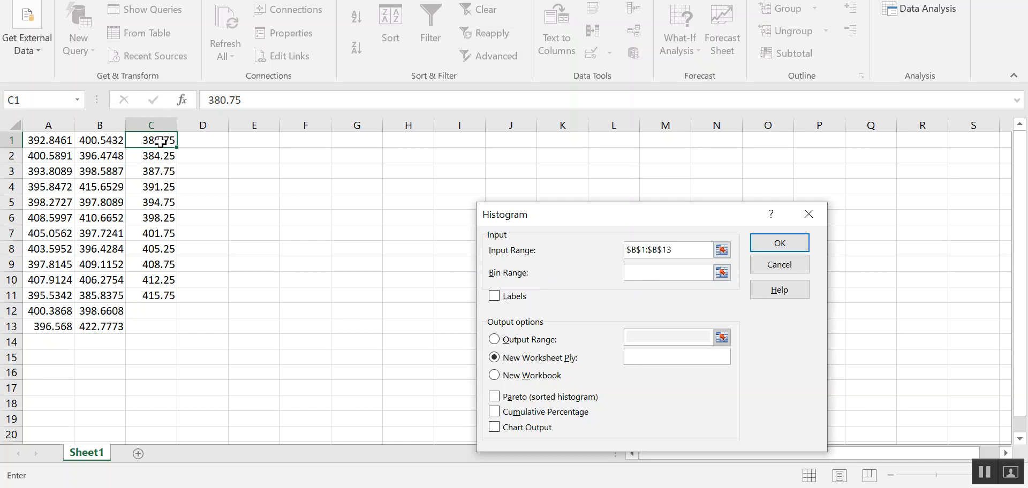
{"action": "left_click_drag", "start_coordinate": [163, 141], "coordinate": [161, 293]}
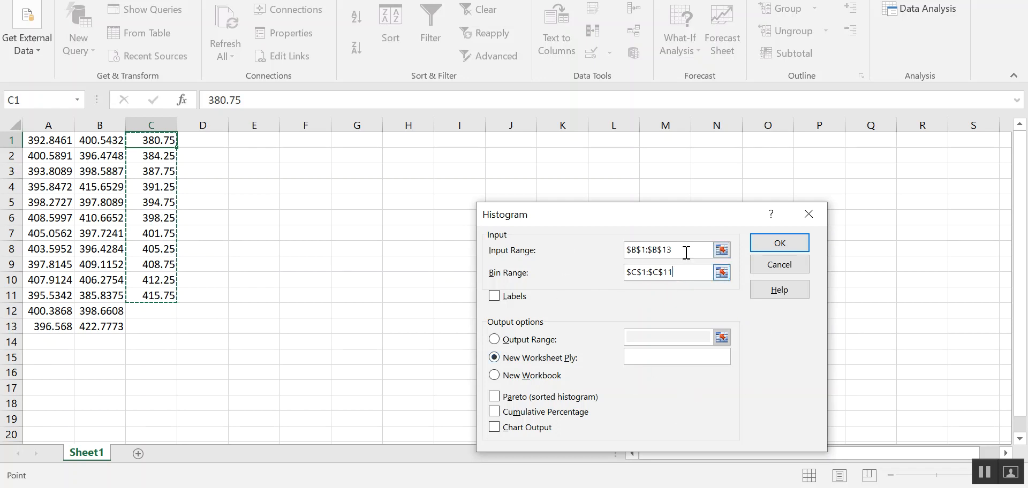
{"action": "left_click", "coordinate": [509, 431]}
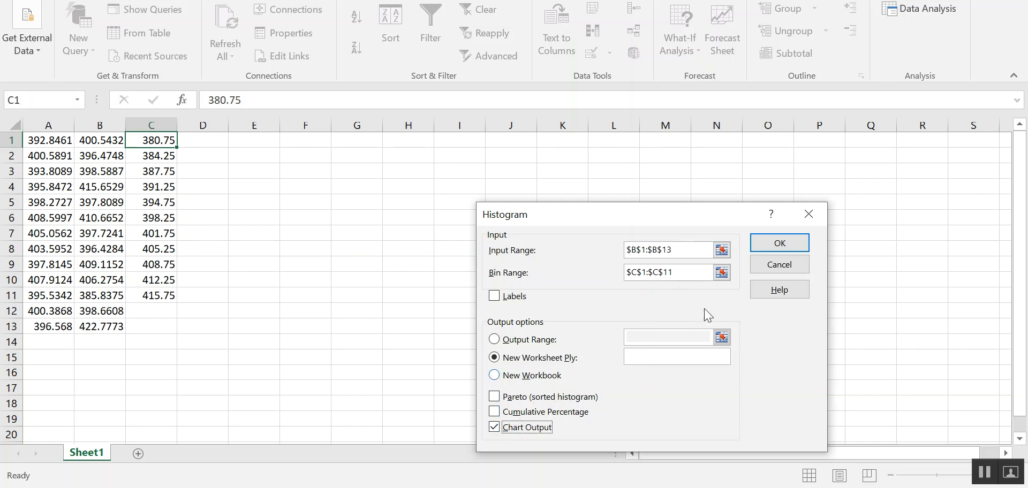
{"action": "left_click", "coordinate": [789, 249]}
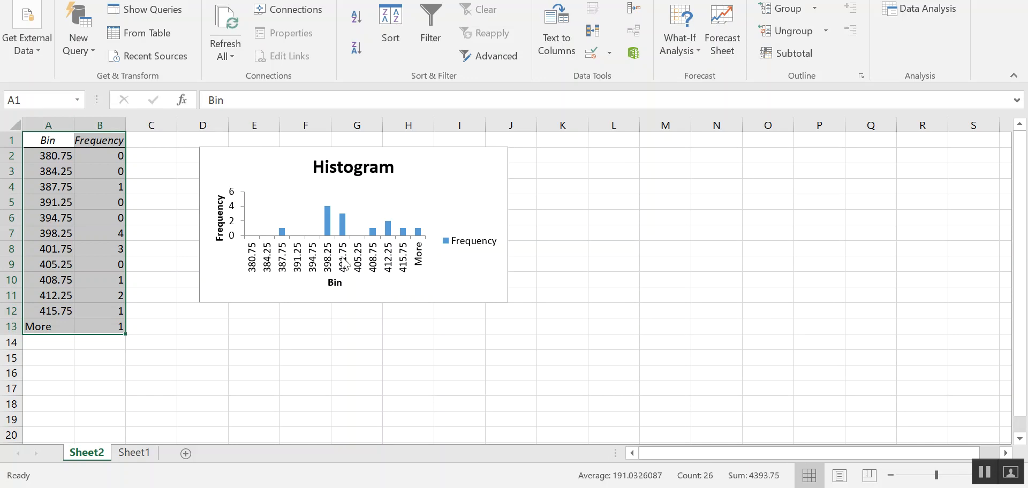
{"action": "left_click", "coordinate": [564, 229]}
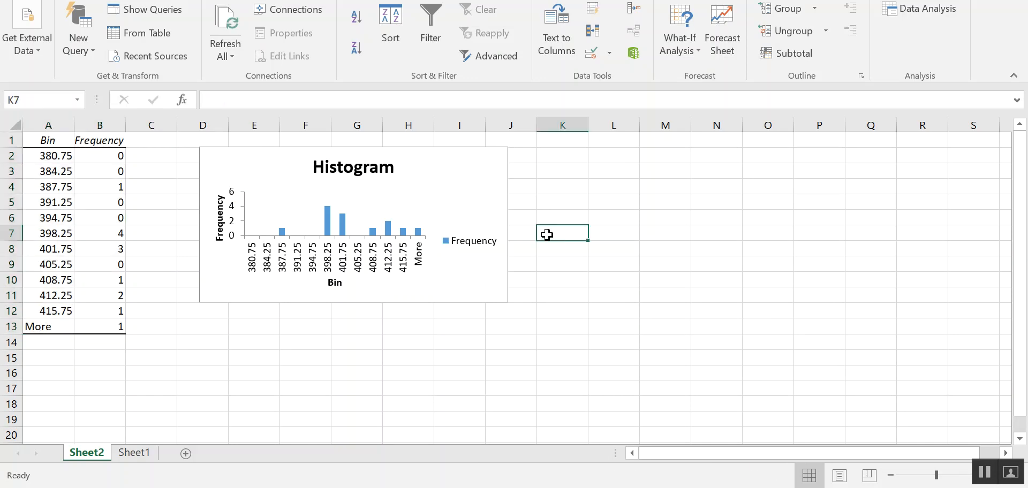